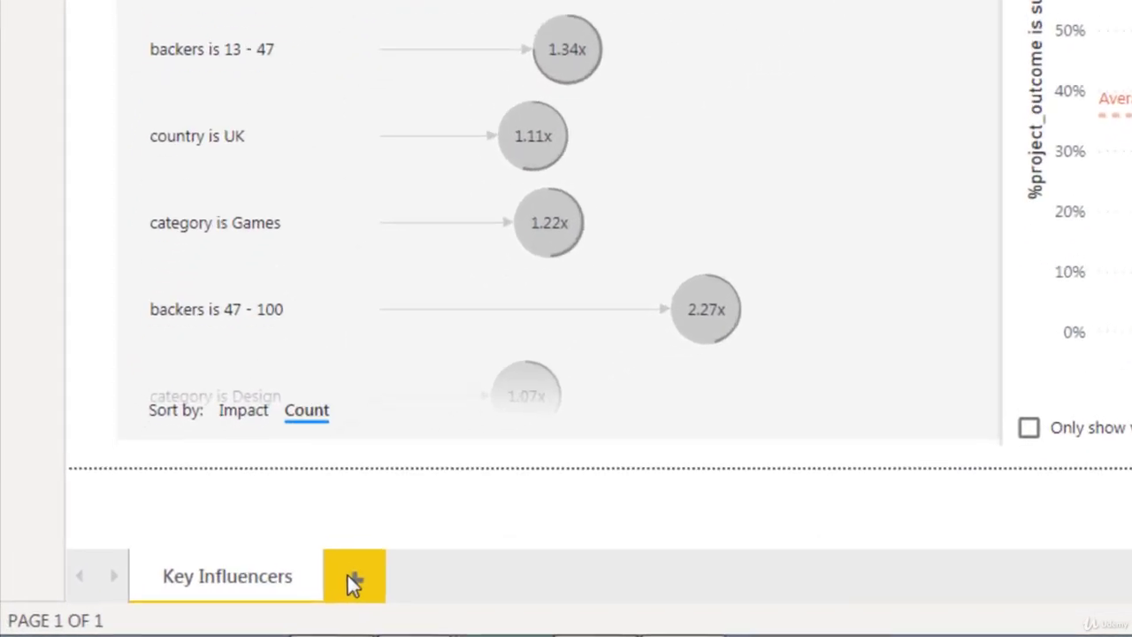
Step: Add a new report page and name it "Key Influencers (Cont)"
{"action": "left_click", "coordinate": [163, 609]}
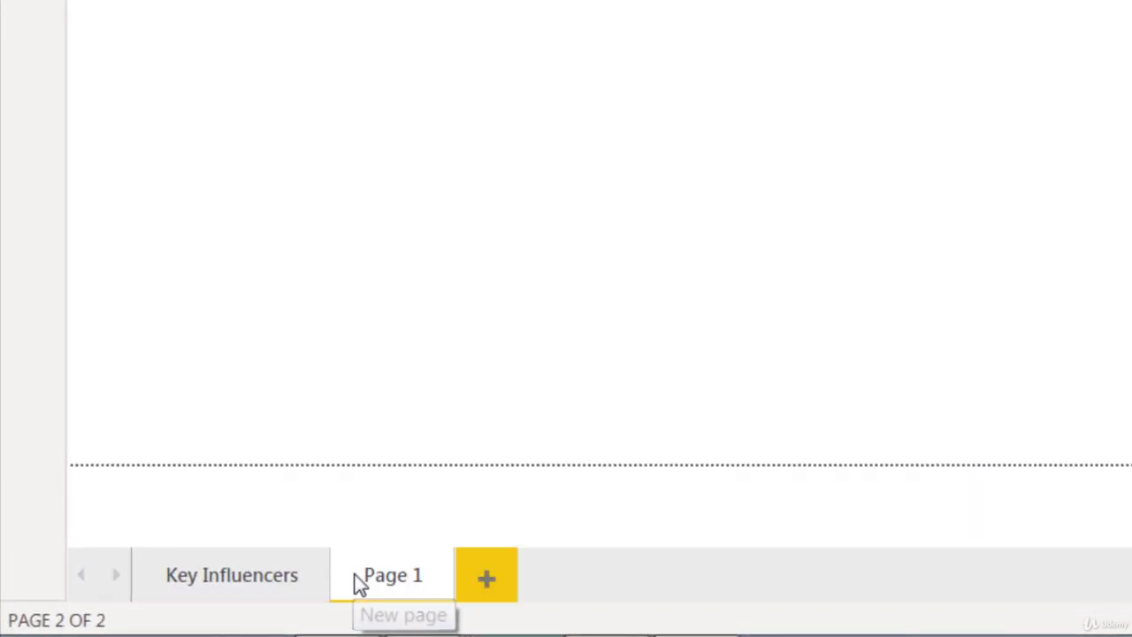
{"action": "double_click", "coordinate": [387, 577]}
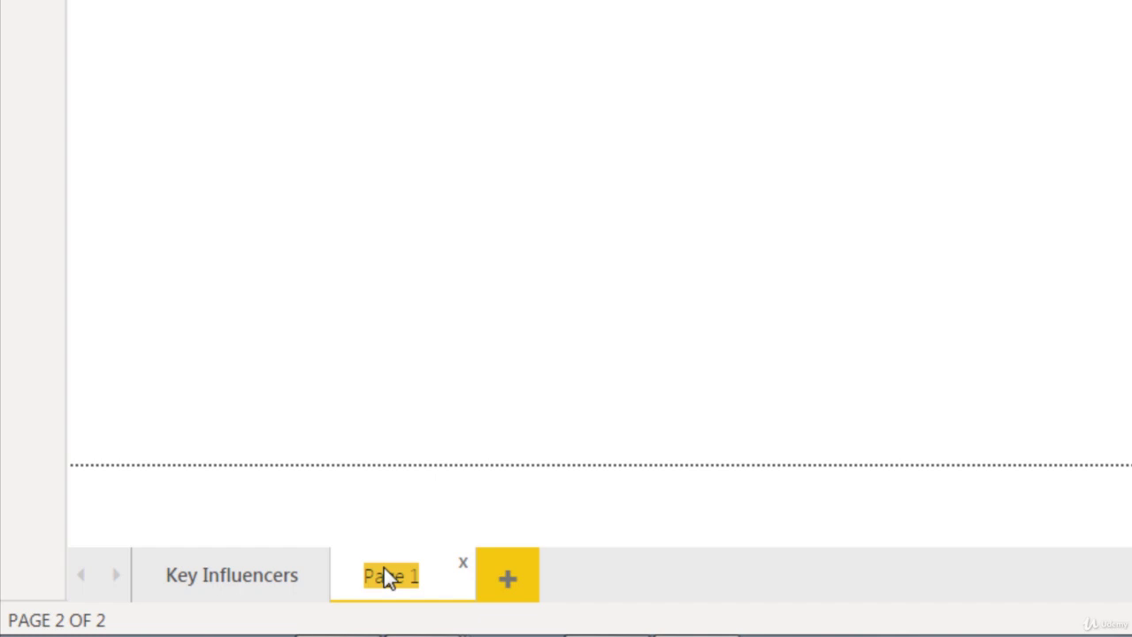
{"action": "type", "text": "Key Influenc"}
{"action": "type", "text": "ers (Cont"}
{"action": "type", "text": ")"}
{"action": "key", "text": "Return"}
Step: Fill the page with a Key influencers visual that analyzes amount_pledged (USD), and check its Increase/Decrease choices
{"action": "left_click", "coordinate": [984, 216]}
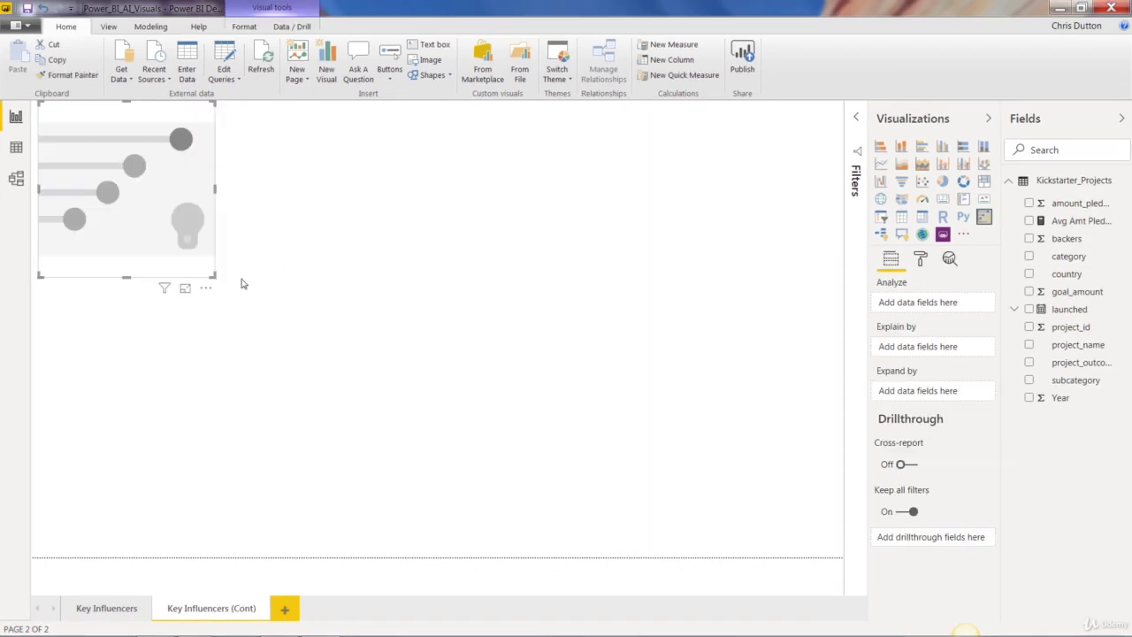
{"action": "left_click_drag", "start_coordinate": [214, 275], "coordinate": [830, 544]}
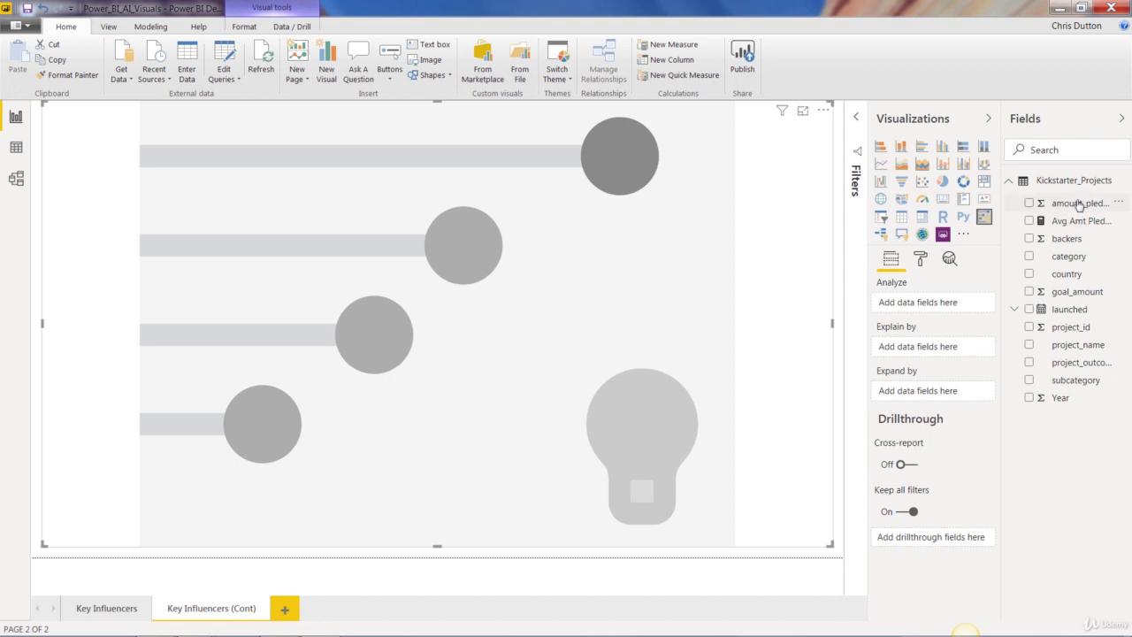
{"action": "left_click_drag", "start_coordinate": [1080, 206], "coordinate": [948, 303]}
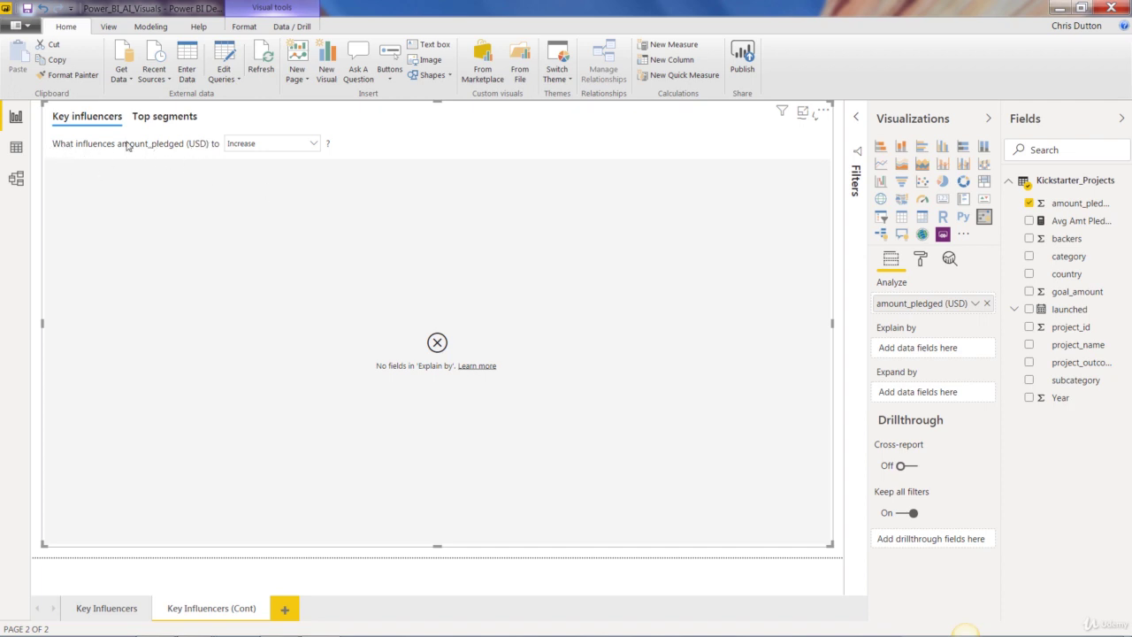
{"action": "left_click", "coordinate": [318, 148]}
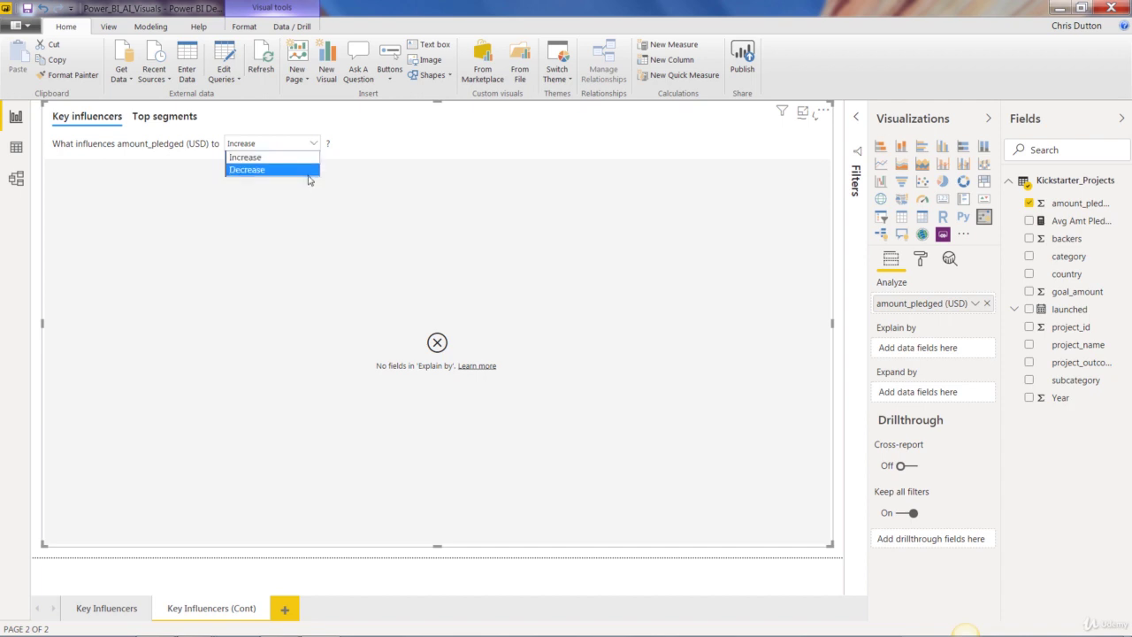
{"action": "left_click", "coordinate": [362, 155]}
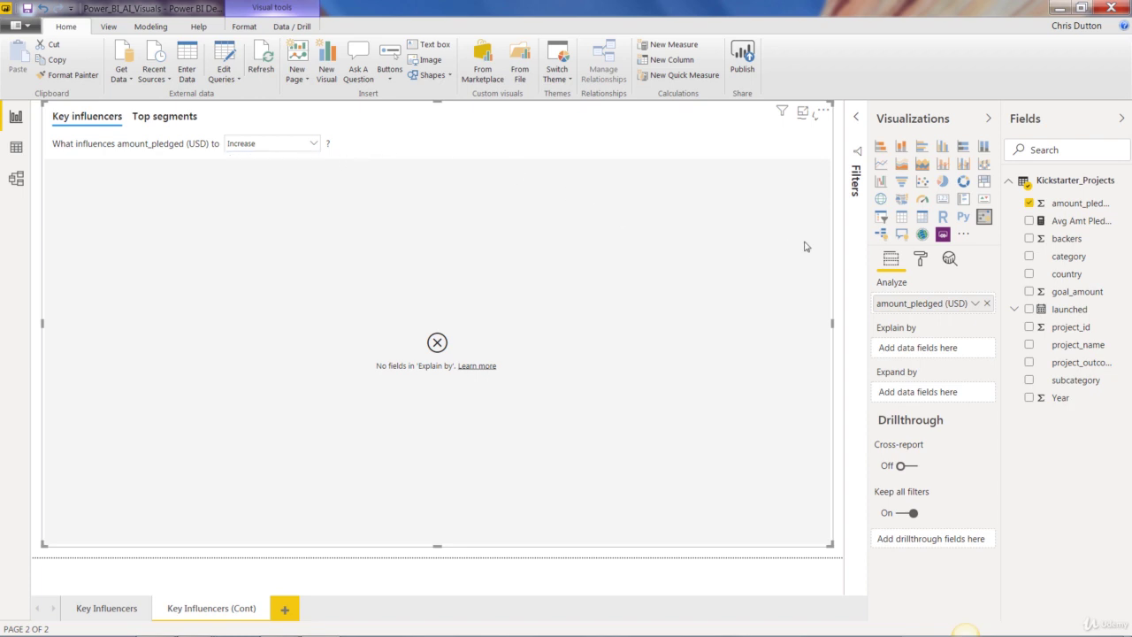
Step: Set the visual's analysis type to Categorical and browse the amount_pledged values available as targets
{"action": "left_click", "coordinate": [920, 259]}
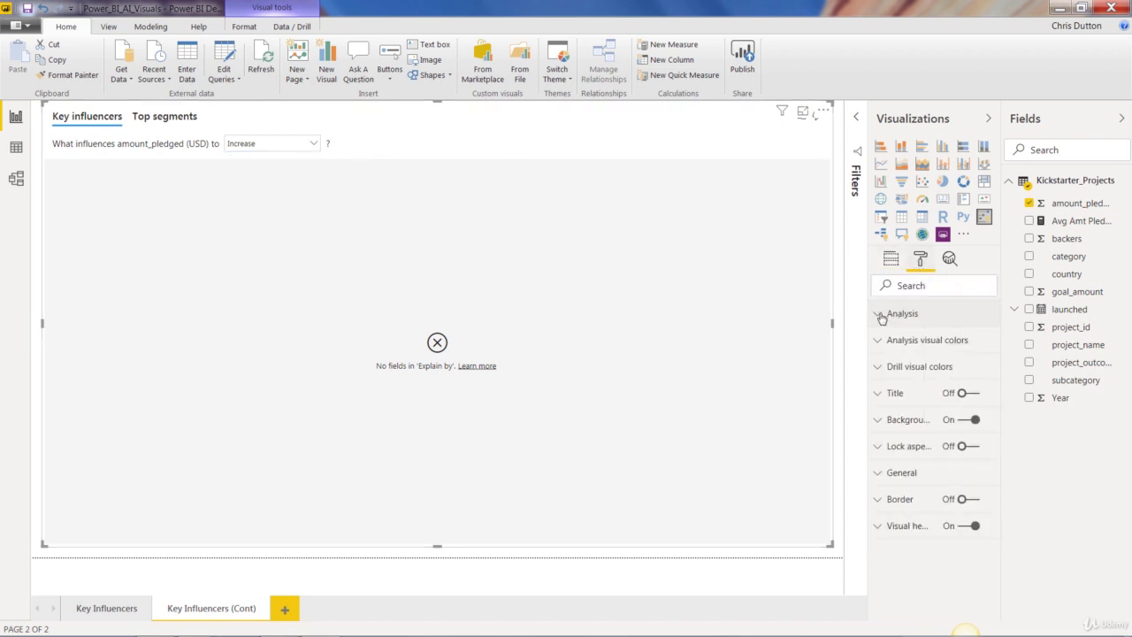
{"action": "left_click", "coordinate": [883, 316]}
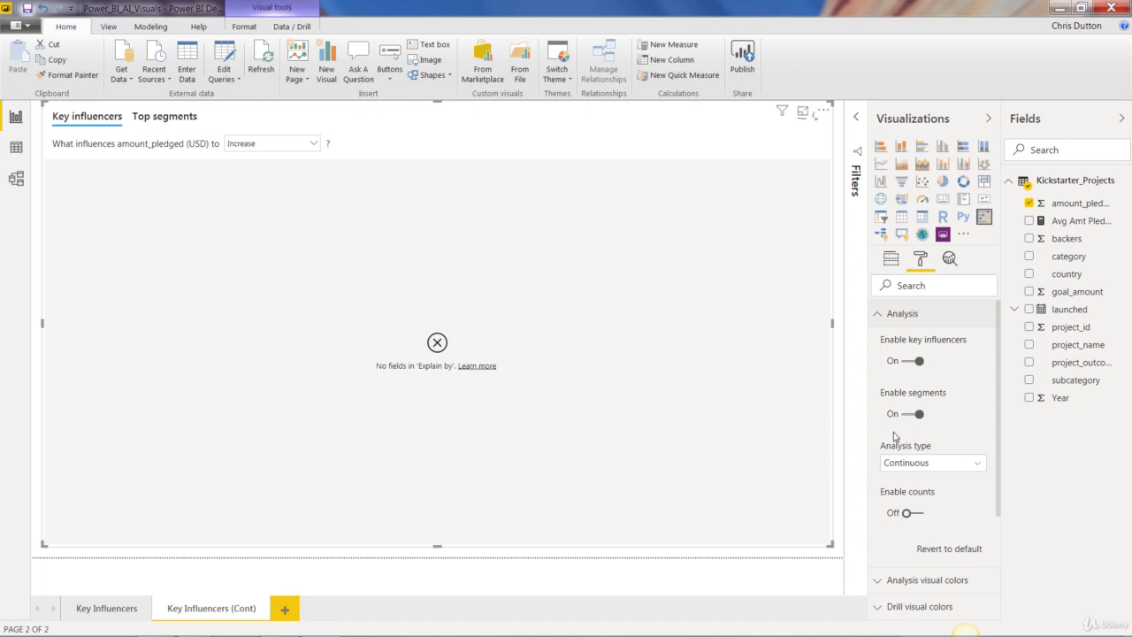
{"action": "left_click", "coordinate": [978, 469]}
{"action": "left_click", "coordinate": [945, 497]}
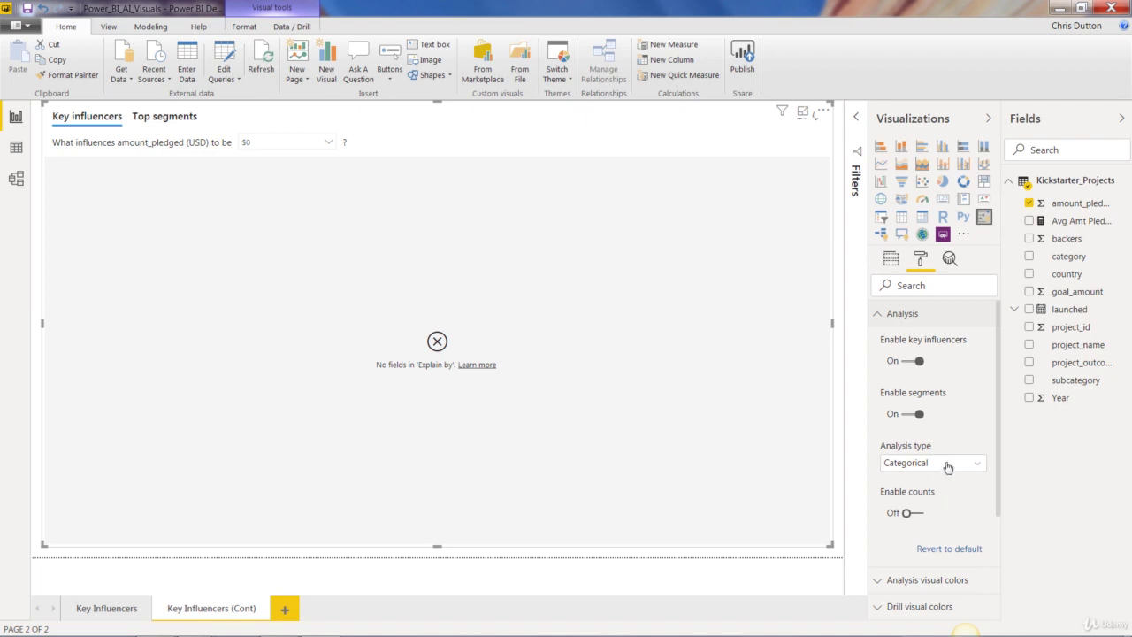
{"action": "left_click", "coordinate": [331, 143]}
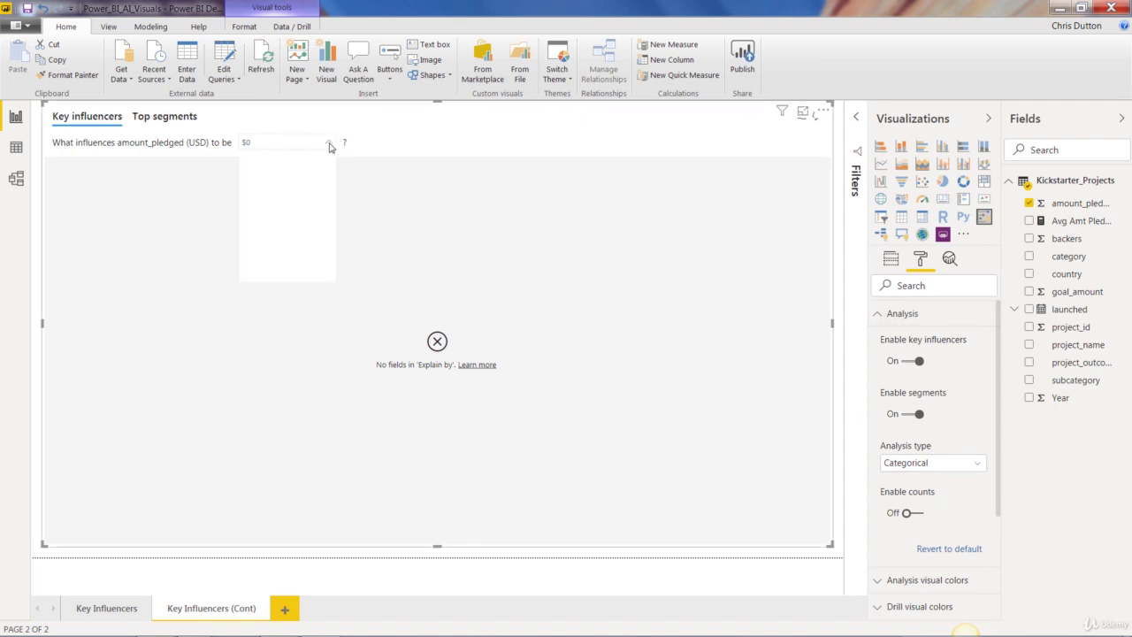
{"action": "left_click_drag", "start_coordinate": [333, 165], "coordinate": [329, 257]}
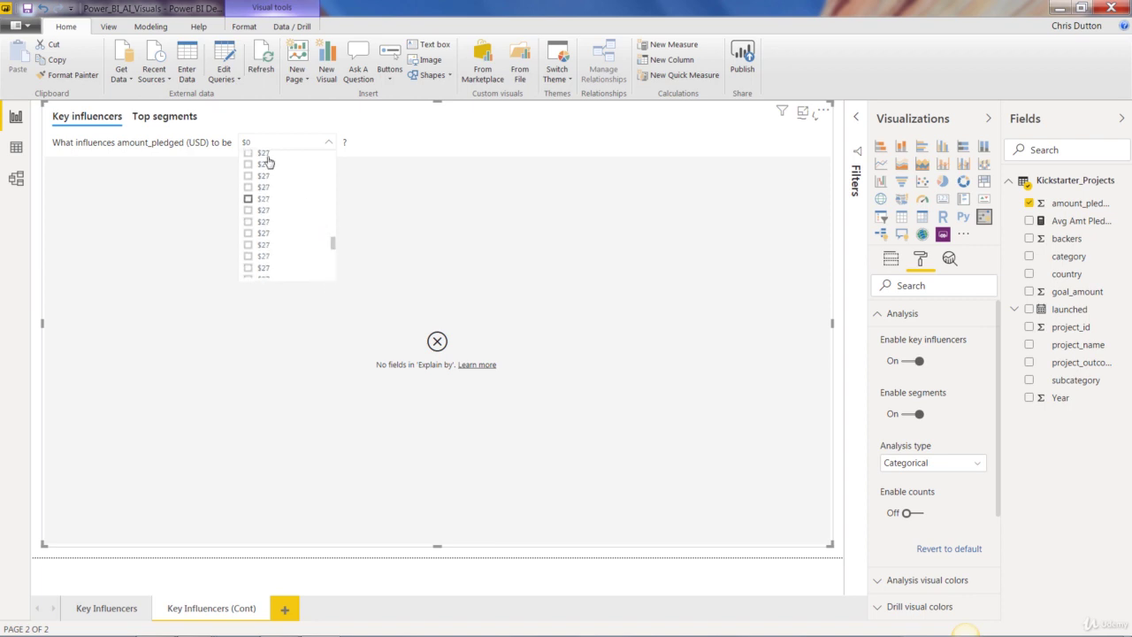
{"action": "left_click", "coordinate": [329, 144]}
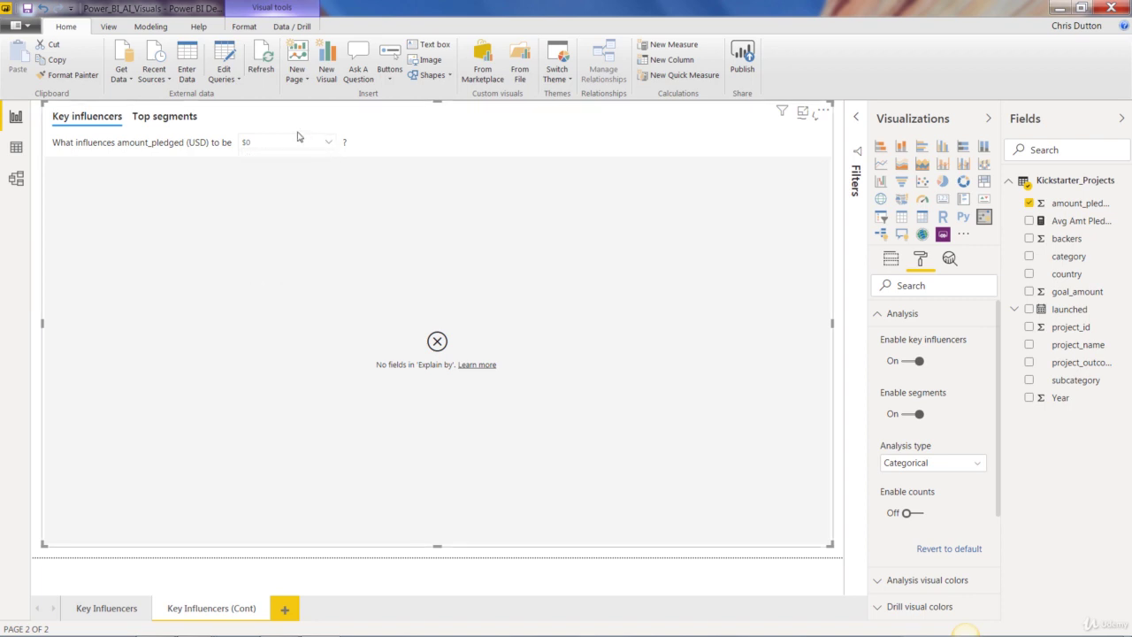
Step: Set the analysis type to Continuous and explain amount_pledged (USD) by backers
{"action": "left_click", "coordinate": [979, 467]}
{"action": "left_click", "coordinate": [910, 492]}
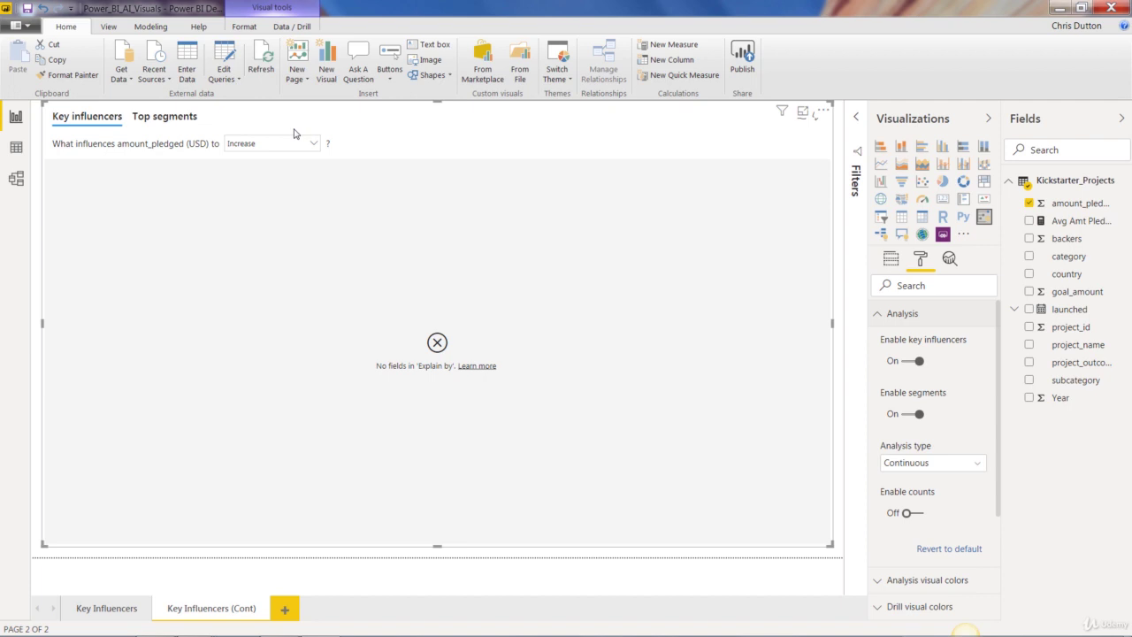
{"action": "left_click", "coordinate": [889, 262]}
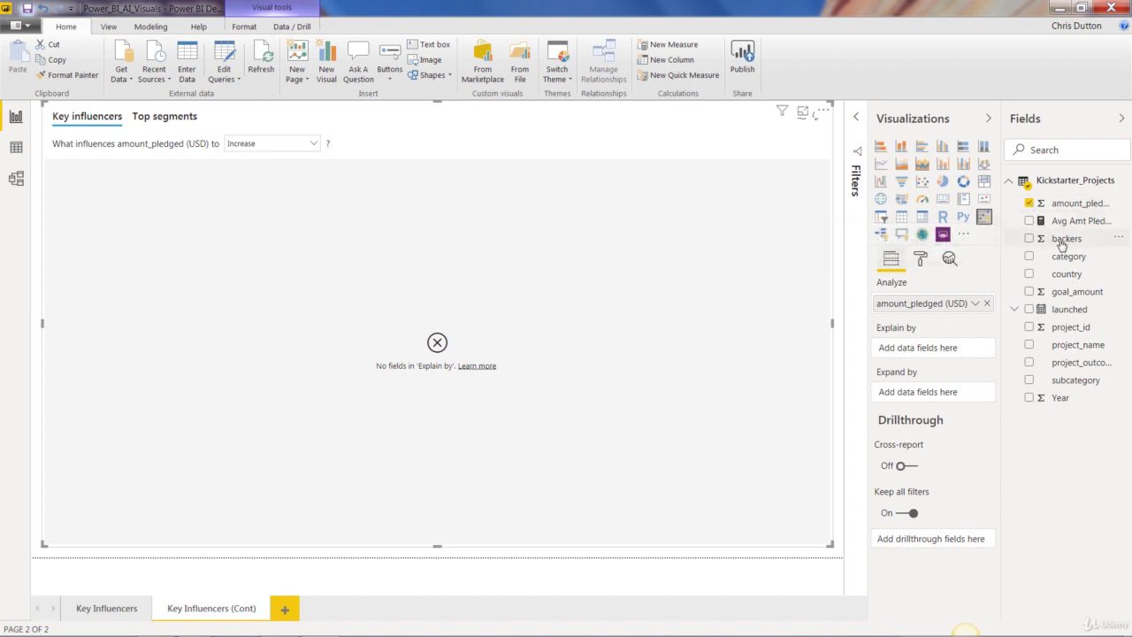
{"action": "left_click_drag", "start_coordinate": [1075, 245], "coordinate": [953, 359]}
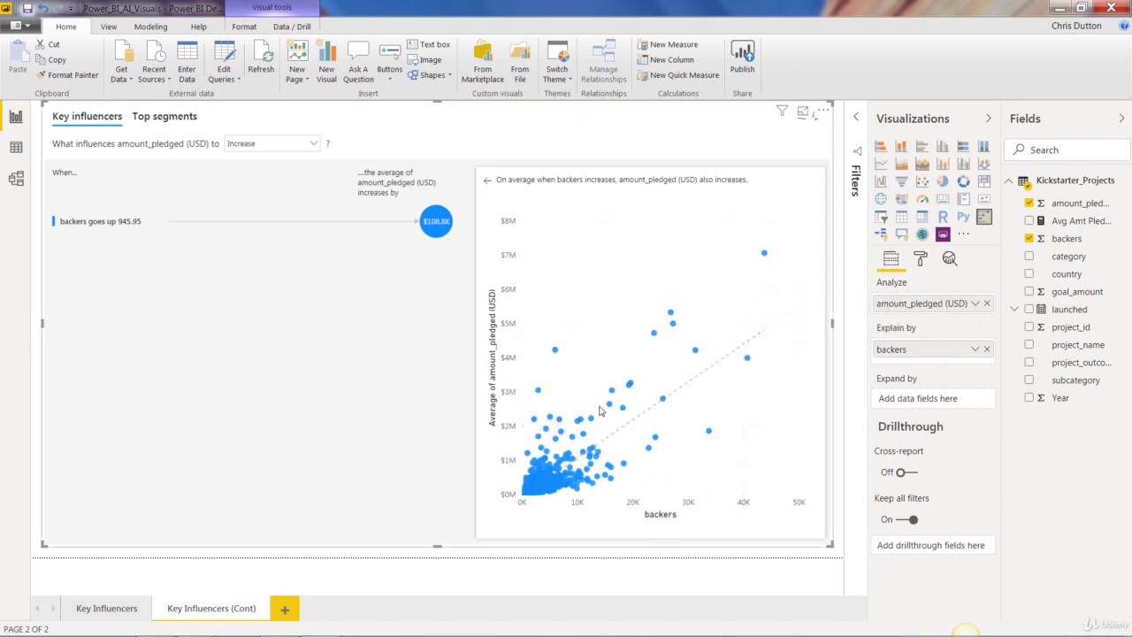
{"action": "mouse_move", "coordinate": [765, 256]}
Step: Summarize the analyzed amount_pledged (USD) field by Average
{"action": "left_click", "coordinate": [974, 304]}
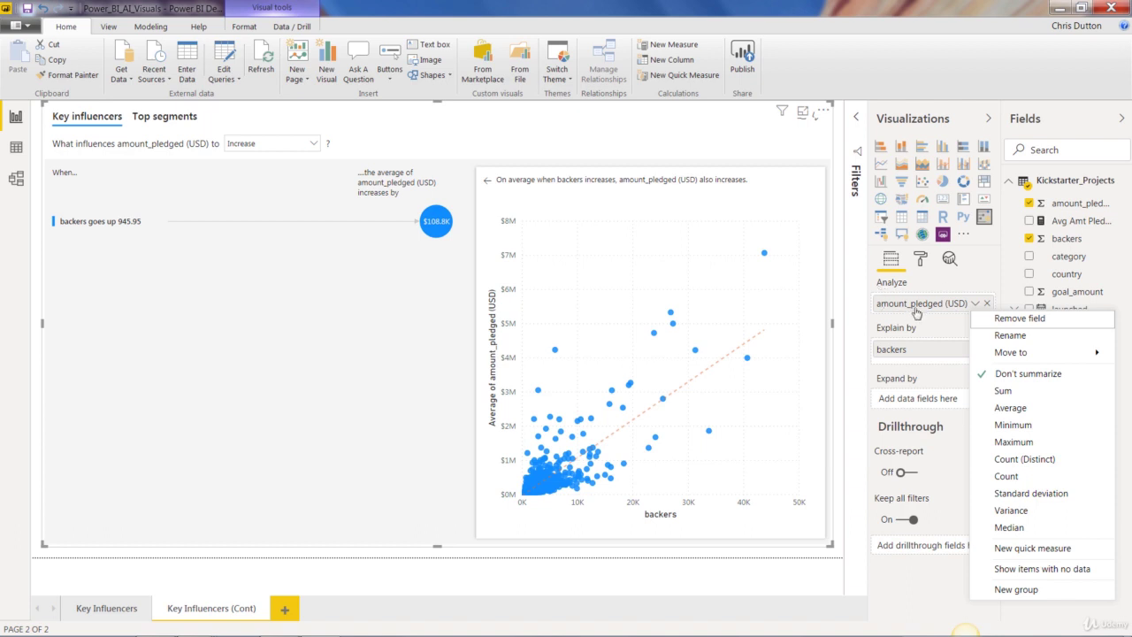
{"action": "left_click", "coordinate": [1032, 374]}
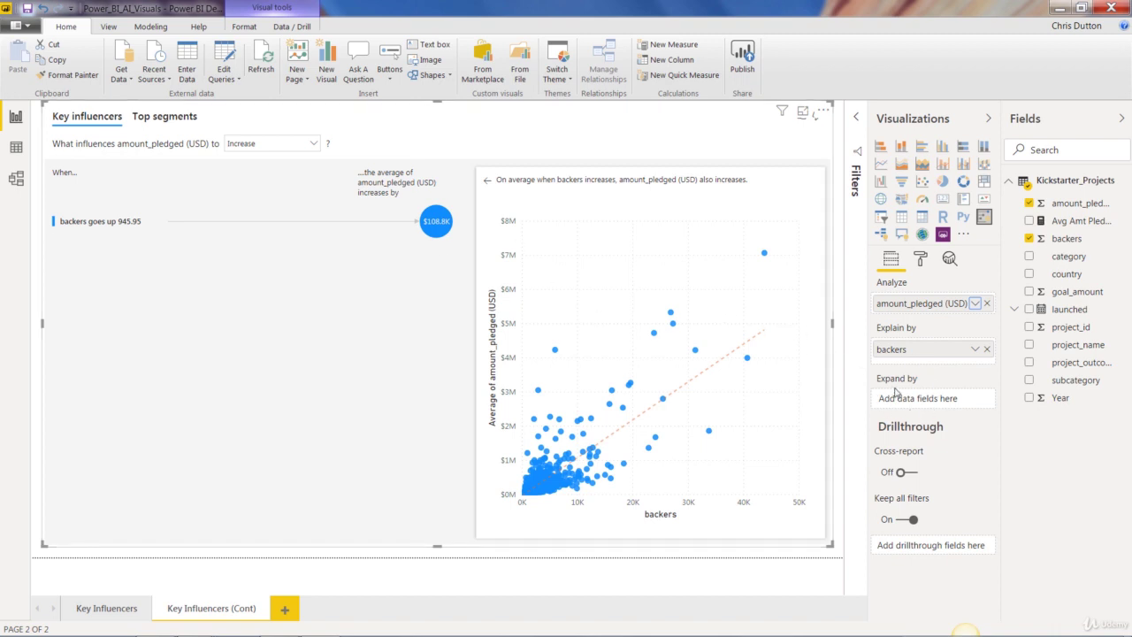
{"action": "left_click", "coordinate": [975, 304]}
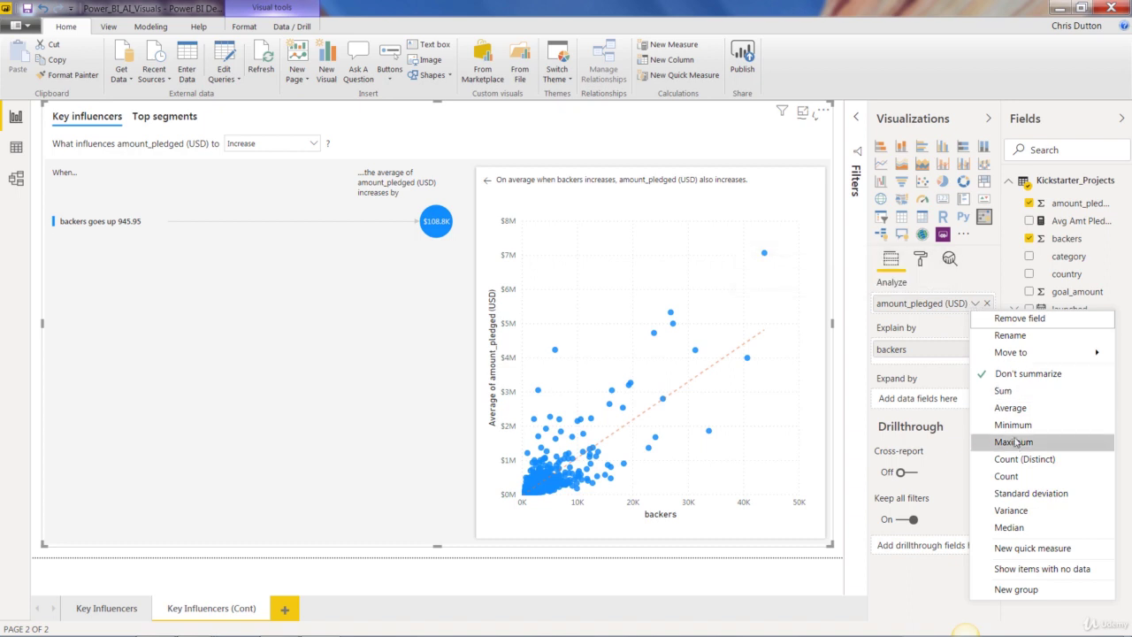
{"action": "mouse_move", "coordinate": [1009, 352]}
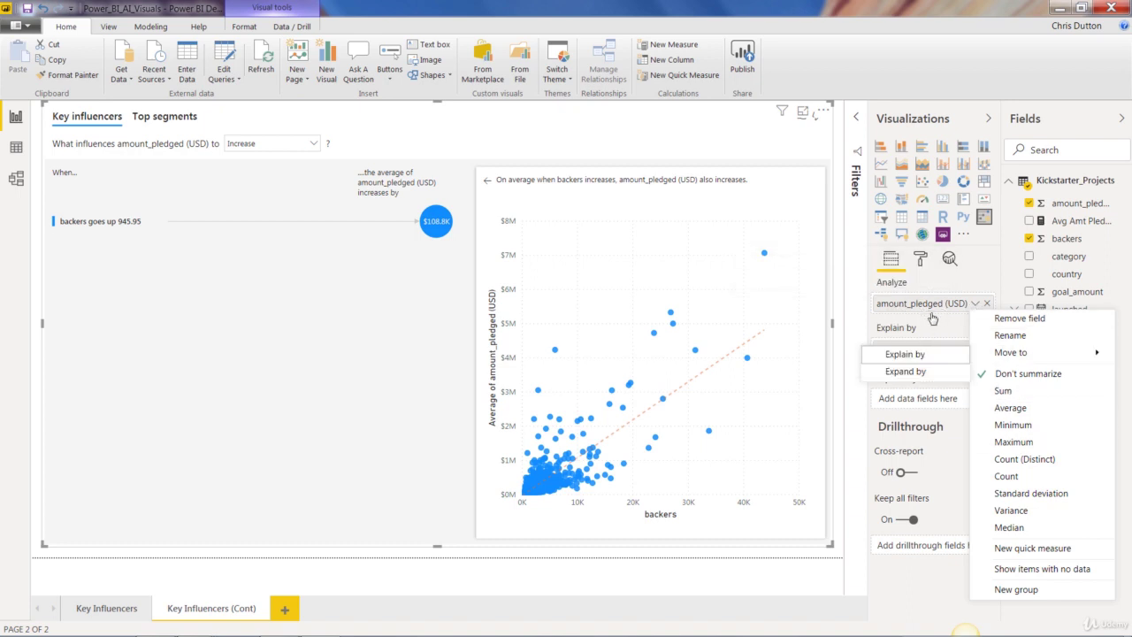
{"action": "left_click", "coordinate": [1010, 408]}
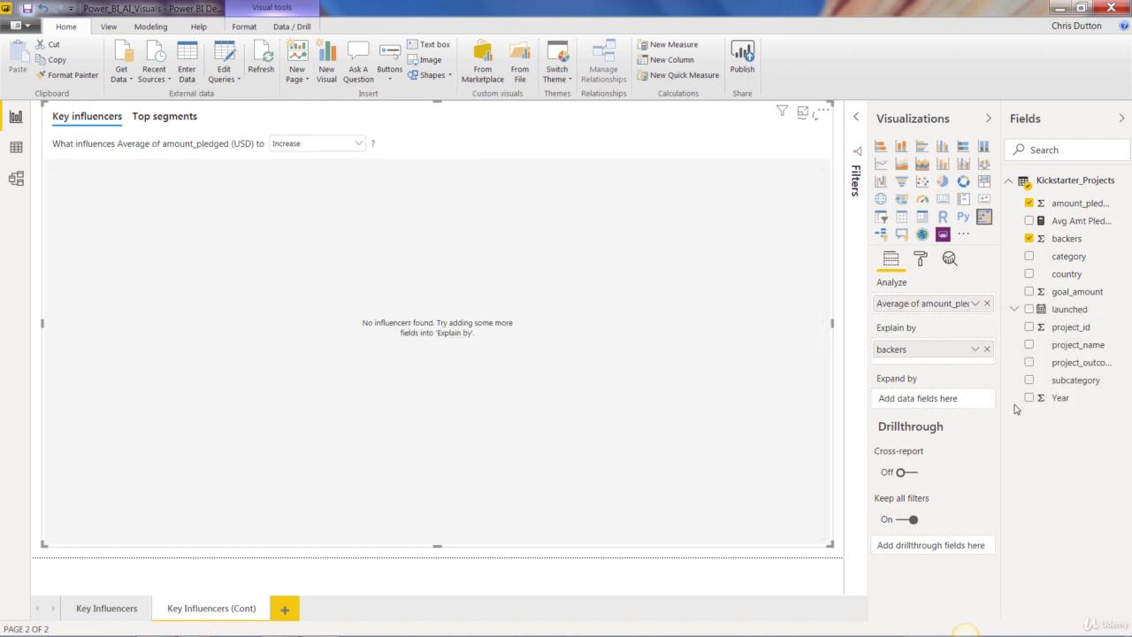
Step: Replace the analyzed field with the Avg Amt Pledged measure and summarize the explanatory backers field by Average
{"action": "left_click", "coordinate": [1072, 221]}
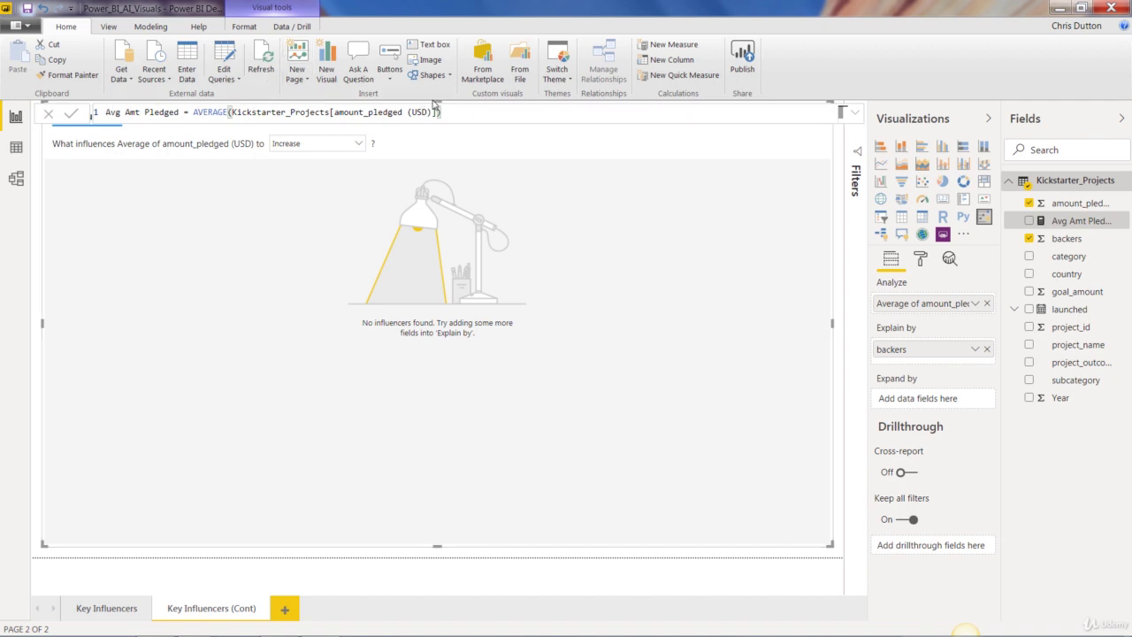
{"action": "left_click_drag", "start_coordinate": [1072, 223], "coordinate": [940, 306]}
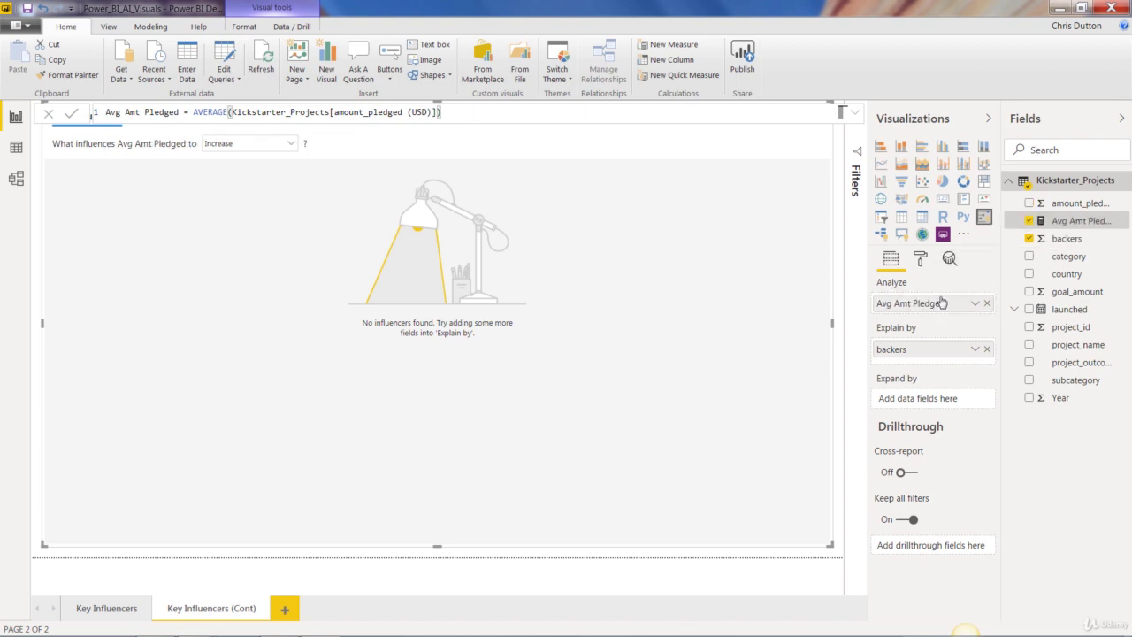
{"action": "left_click", "coordinate": [977, 351]}
{"action": "mouse_move", "coordinate": [979, 354]}
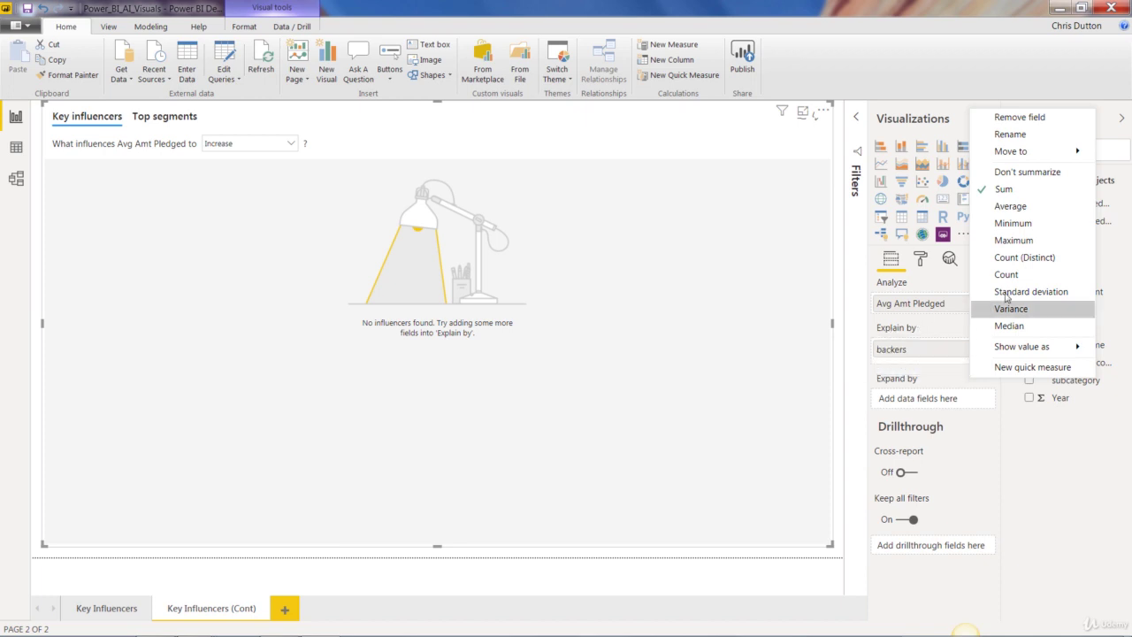
{"action": "left_click", "coordinate": [1011, 207]}
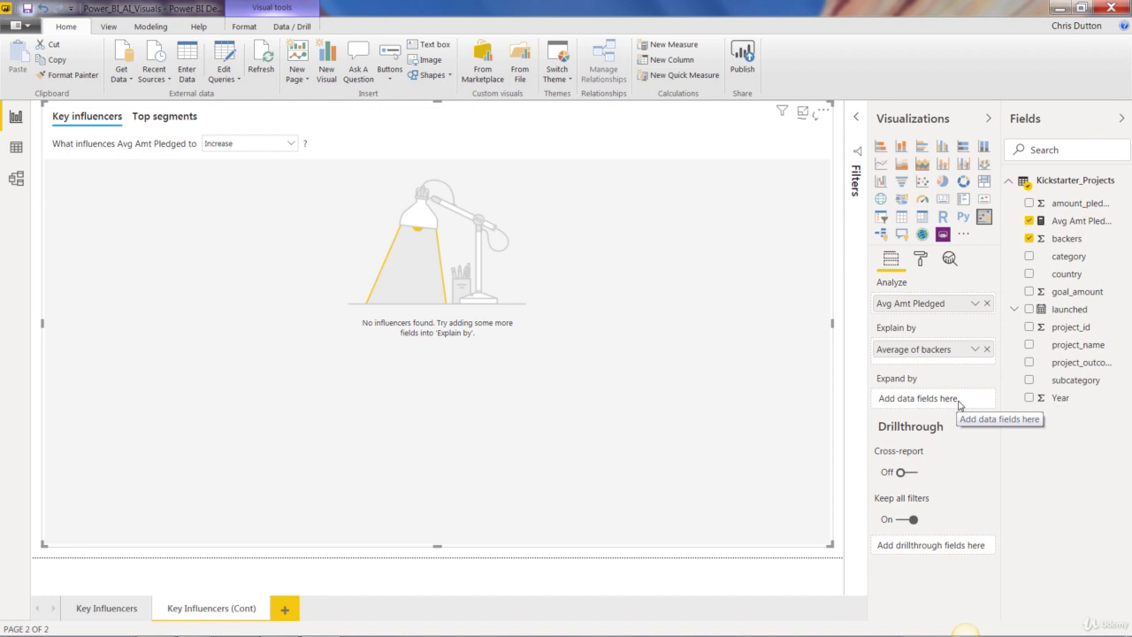
Step: Expand the analysis by category, check the outlying scatter points, and move category into the Explain by fields
{"action": "left_click_drag", "start_coordinate": [1066, 257], "coordinate": [942, 402]}
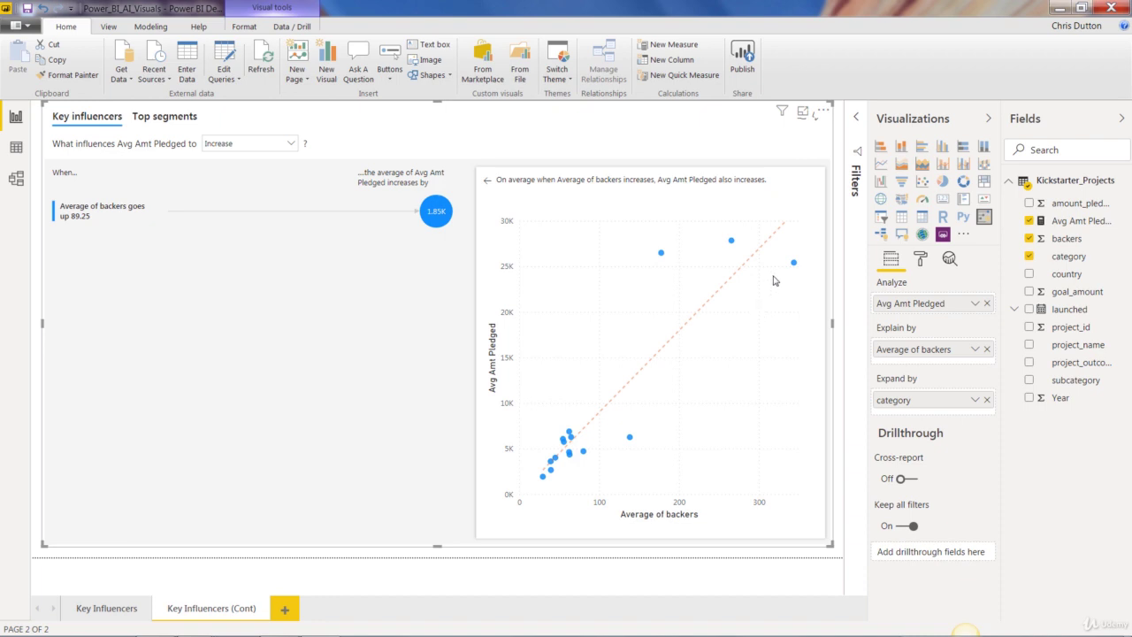
{"action": "mouse_move", "coordinate": [793, 267]}
{"action": "mouse_move", "coordinate": [663, 255]}
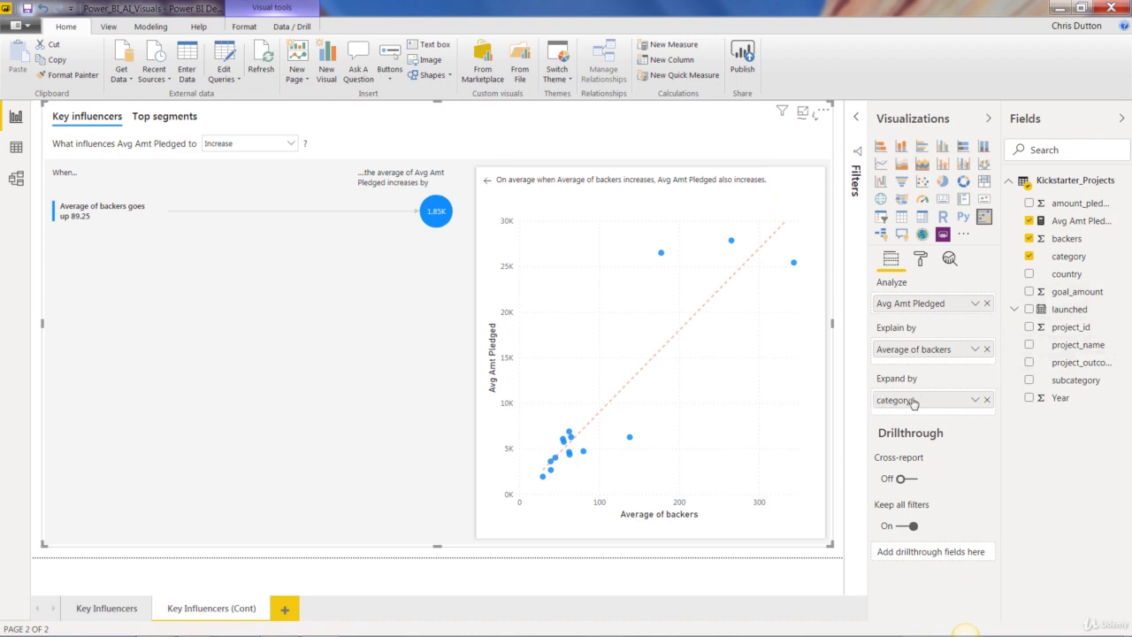
{"action": "left_click_drag", "start_coordinate": [916, 402], "coordinate": [916, 365]}
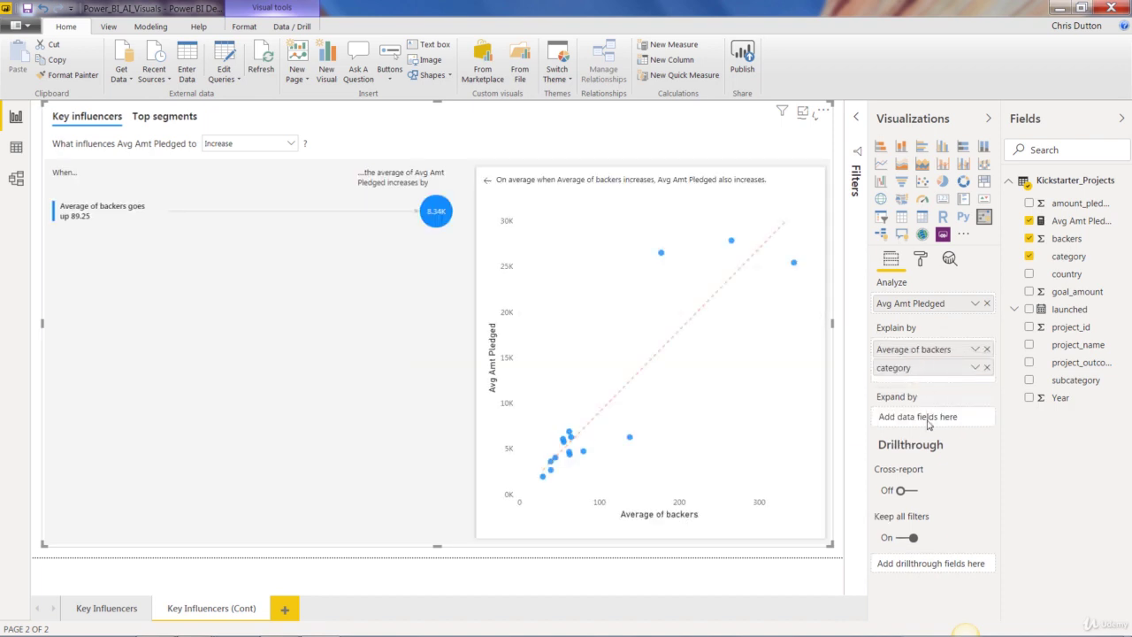